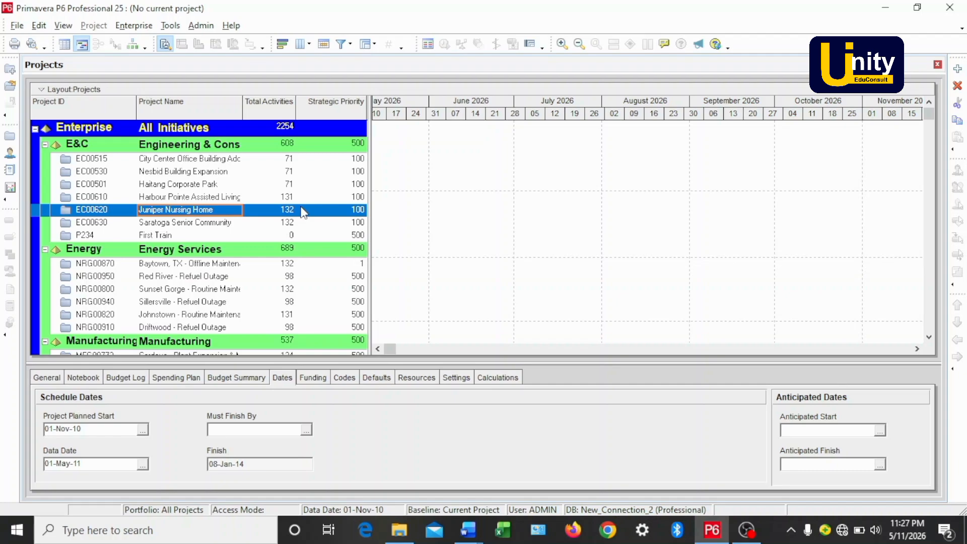
Open the Enterprise Project Structure dialog with the Enterprise node selected.
click(177, 129)
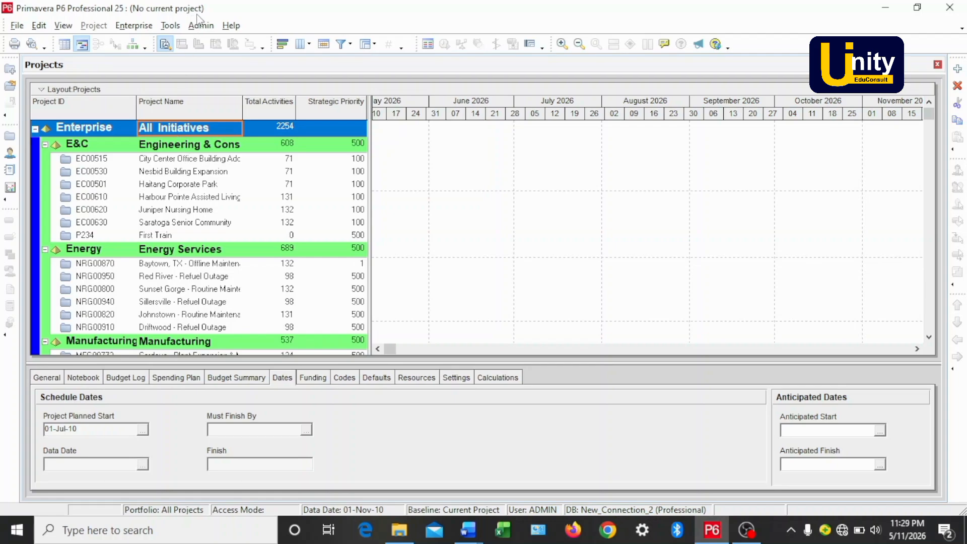
click(133, 26)
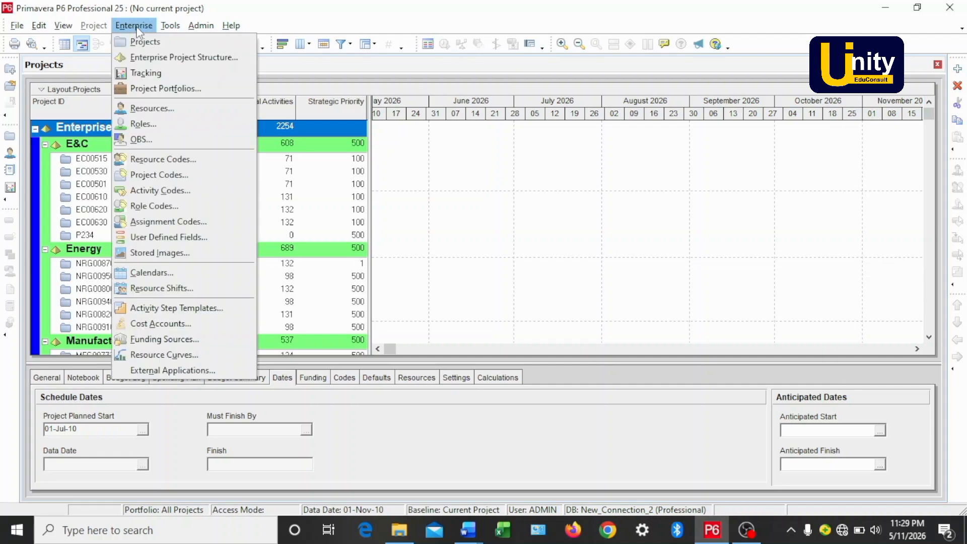
click(149, 59)
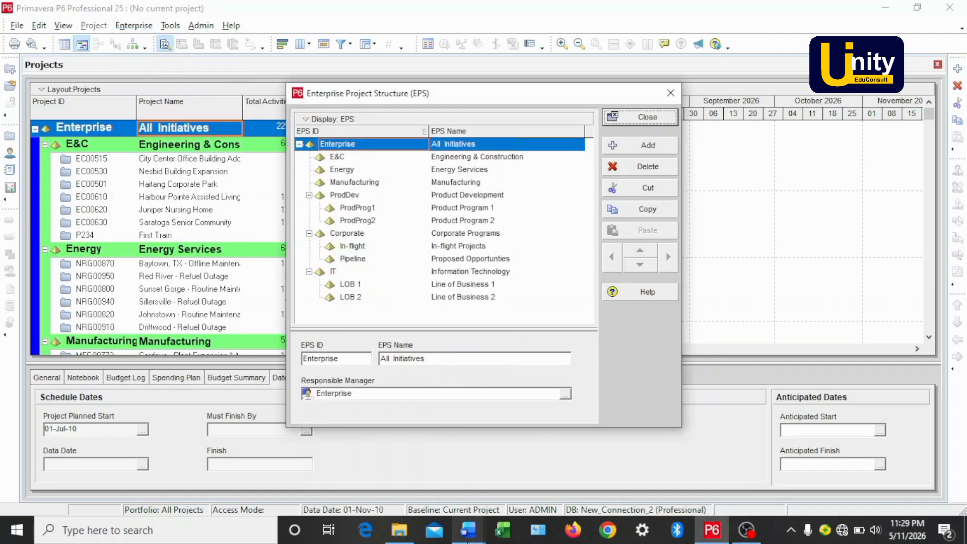
Review the reference Word document listing the EPS IDs and names to create.
mouse_move(467, 535)
click(410, 433)
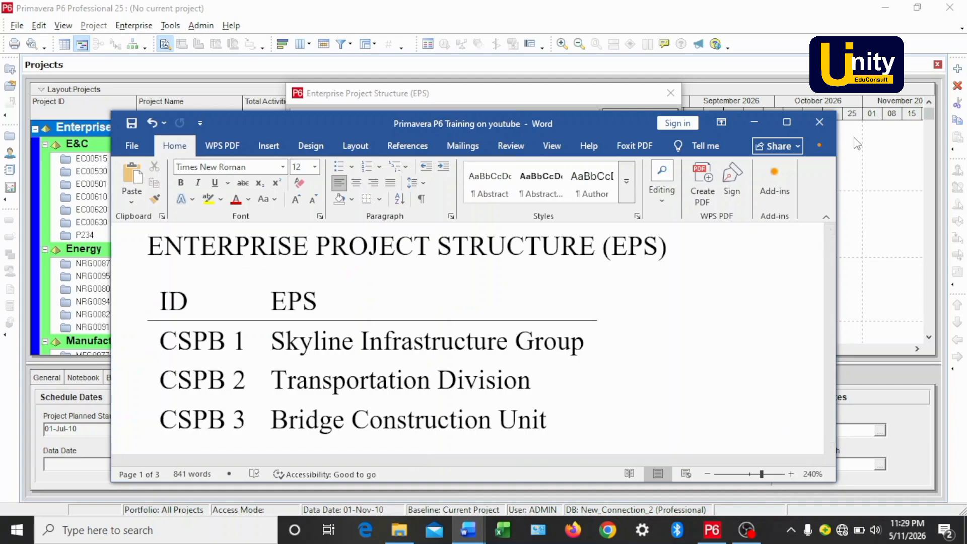
click(819, 122)
Add a new EPS node to the structure.
click(302, 158)
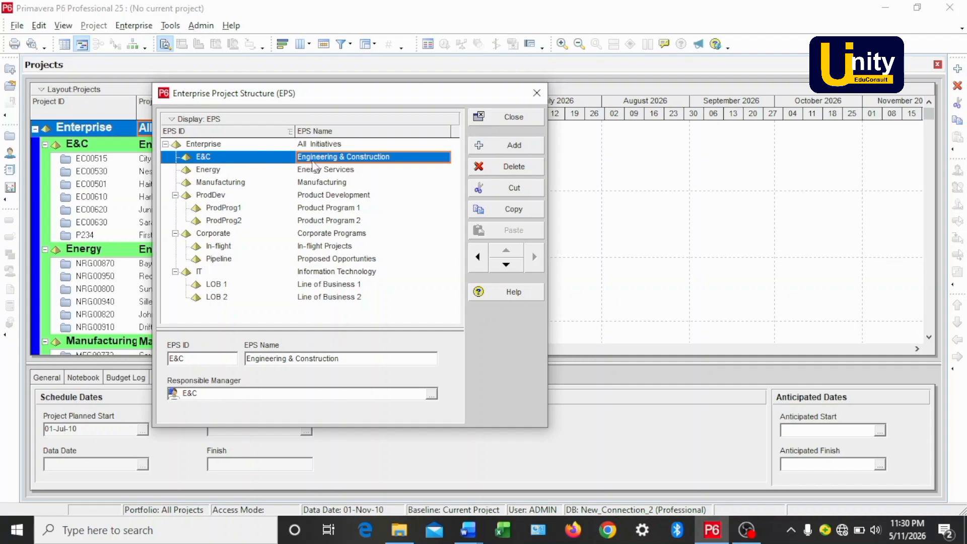
click(486, 147)
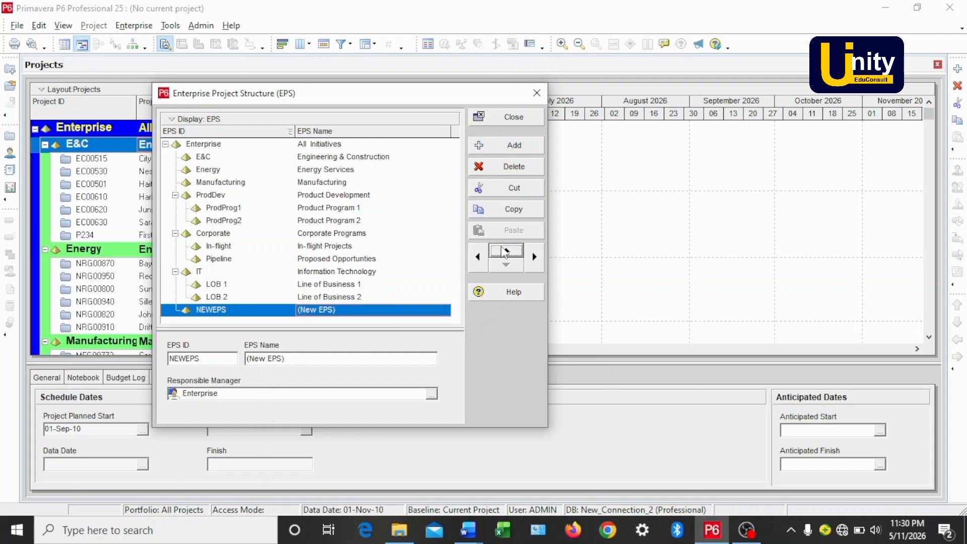
Move the new EPS node up to the first position directly under Enterprise.
click(503, 250)
click(502, 248)
click(501, 247)
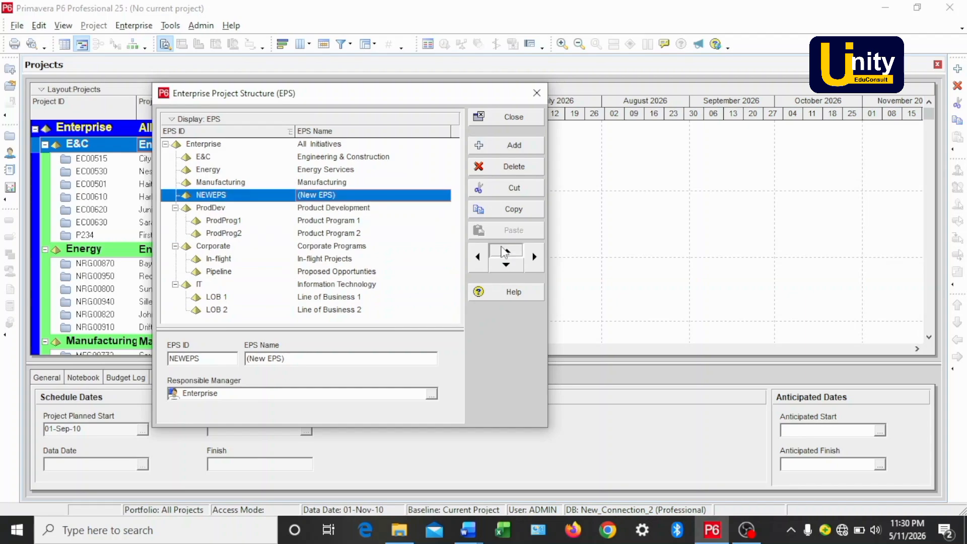
click(501, 247)
click(501, 247)
click(501, 246)
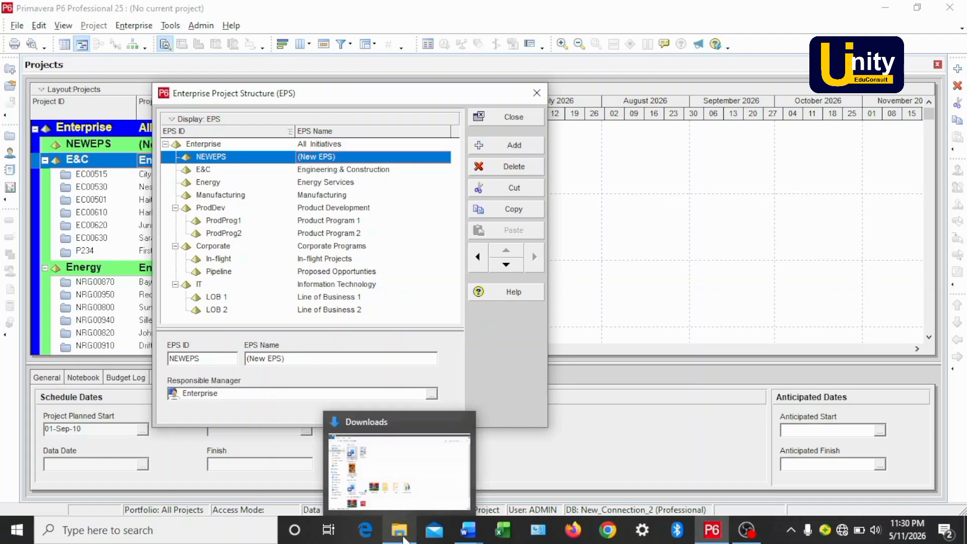
Copy 'Skyline Infrastructure Group' from the reference document and paste it as the new node's EPS name.
mouse_move(461, 541)
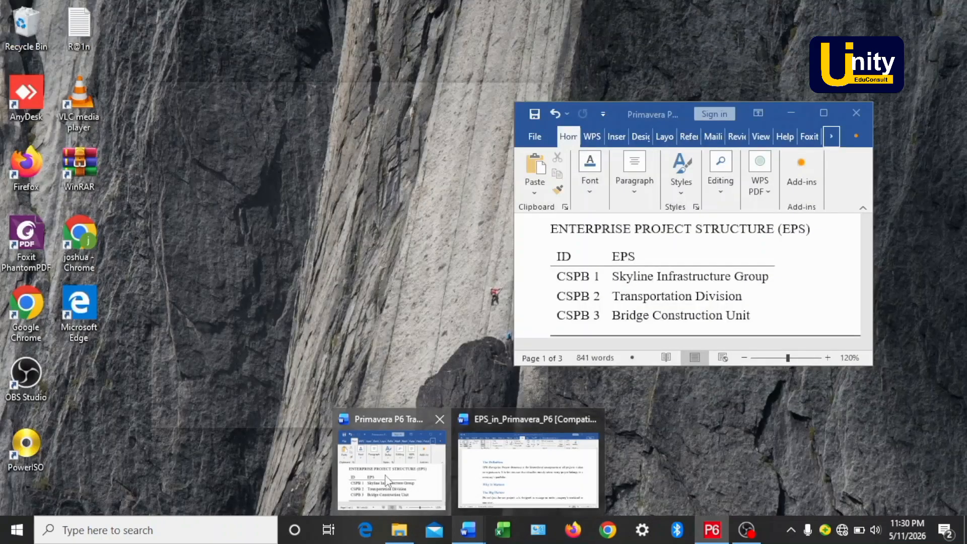
click(387, 479)
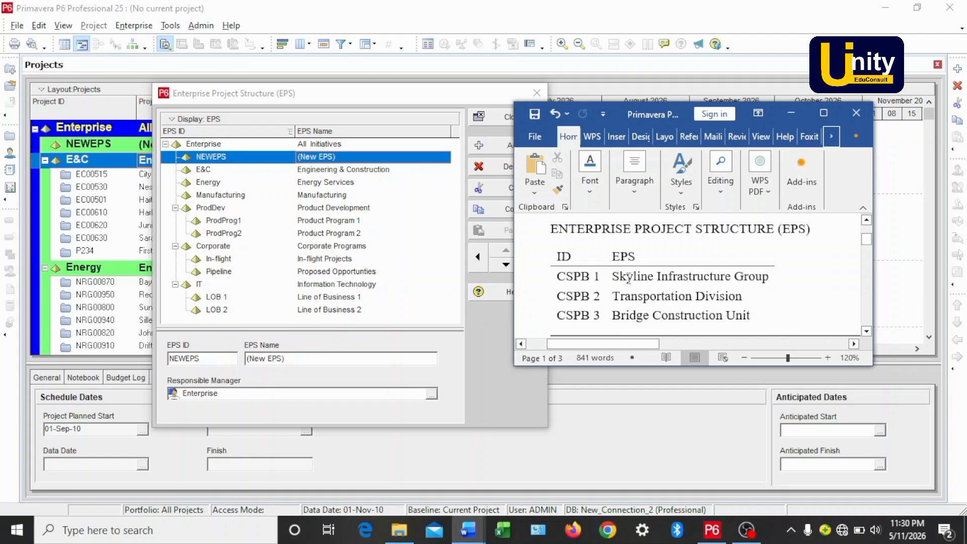
drag(614, 277, 769, 278)
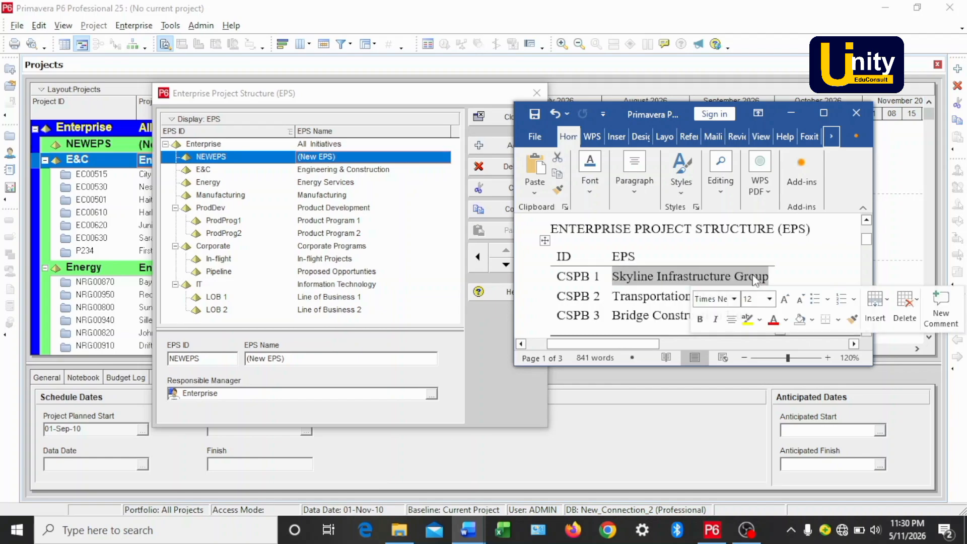
key(ctrl+c)
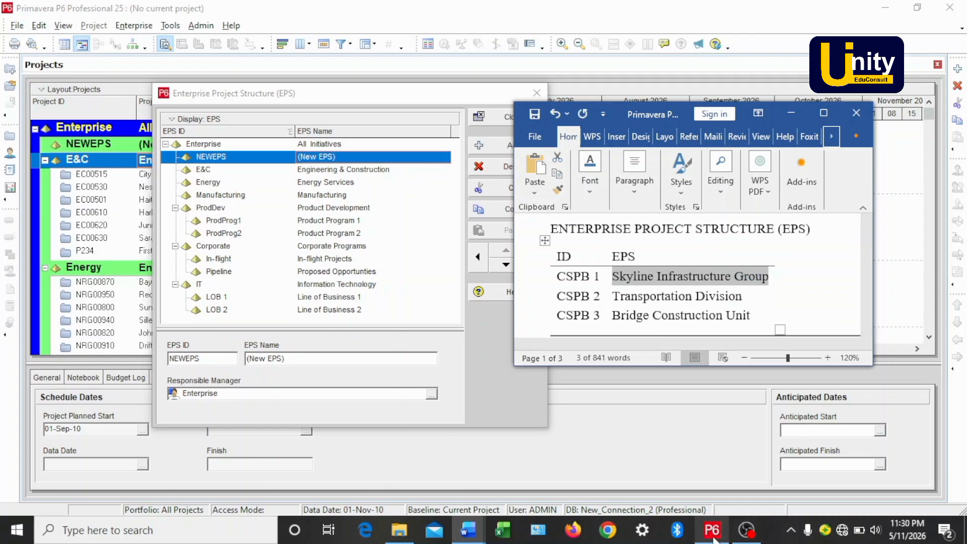
mouse_move(714, 538)
click(722, 490)
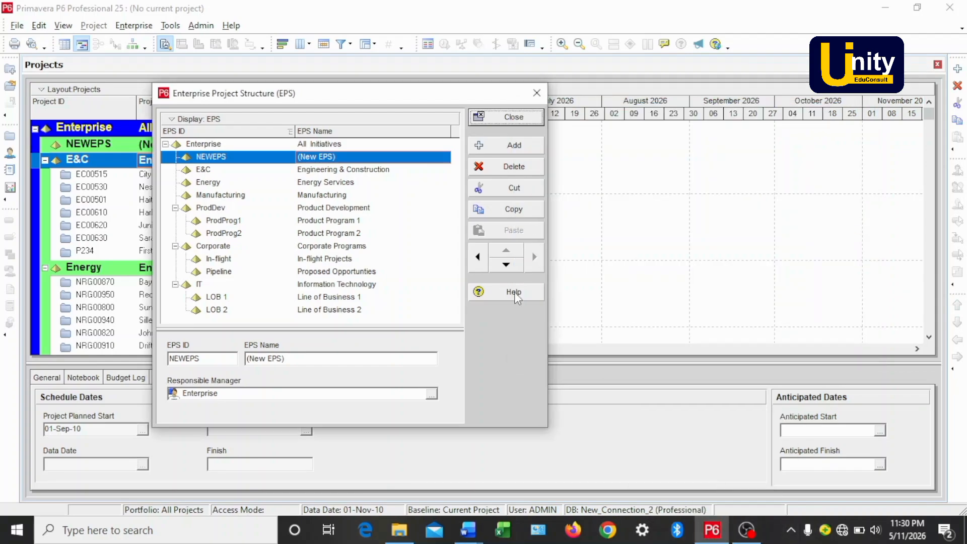
click(337, 157)
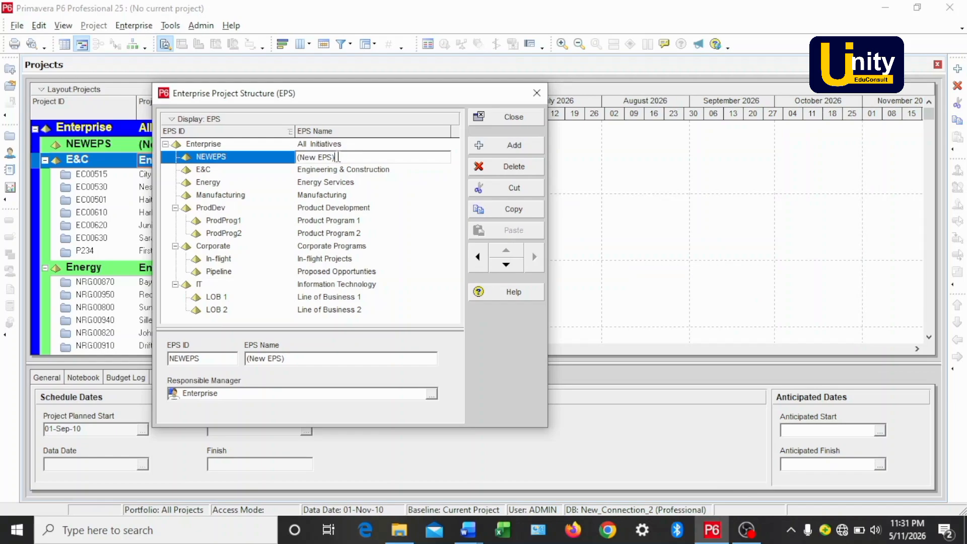
key(ctrl+v)
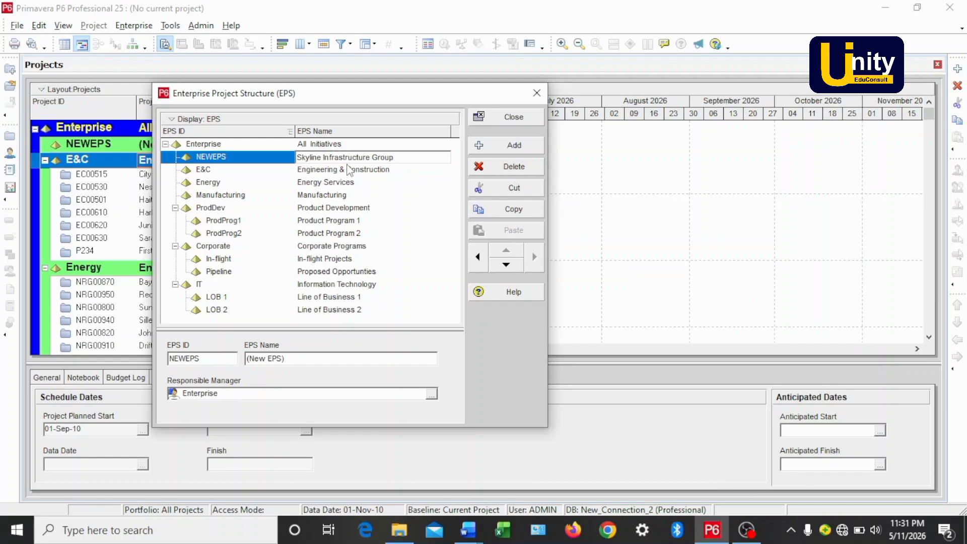
key(Return)
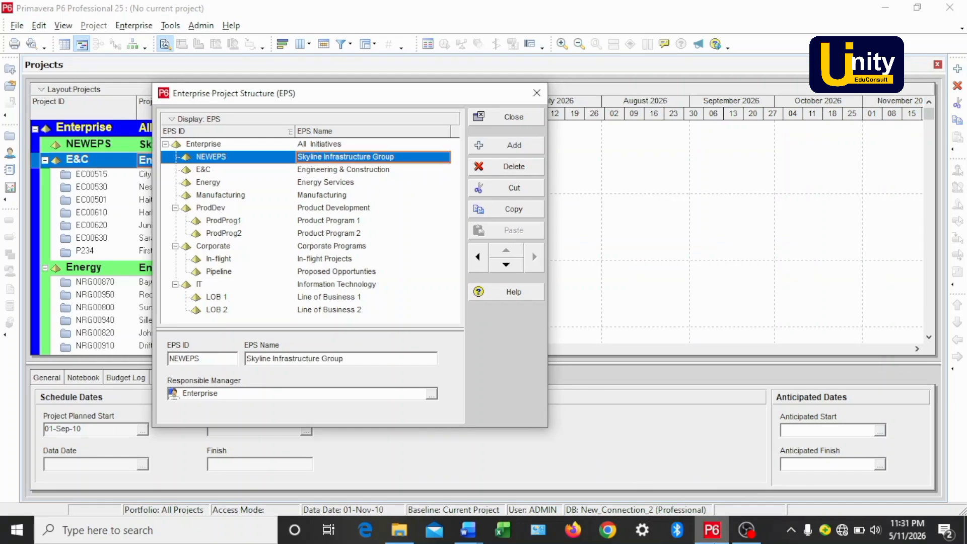
Copy 'CSPB 1' from the reference document and paste it as the new node's EPS ID.
mouse_move(469, 530)
click(510, 480)
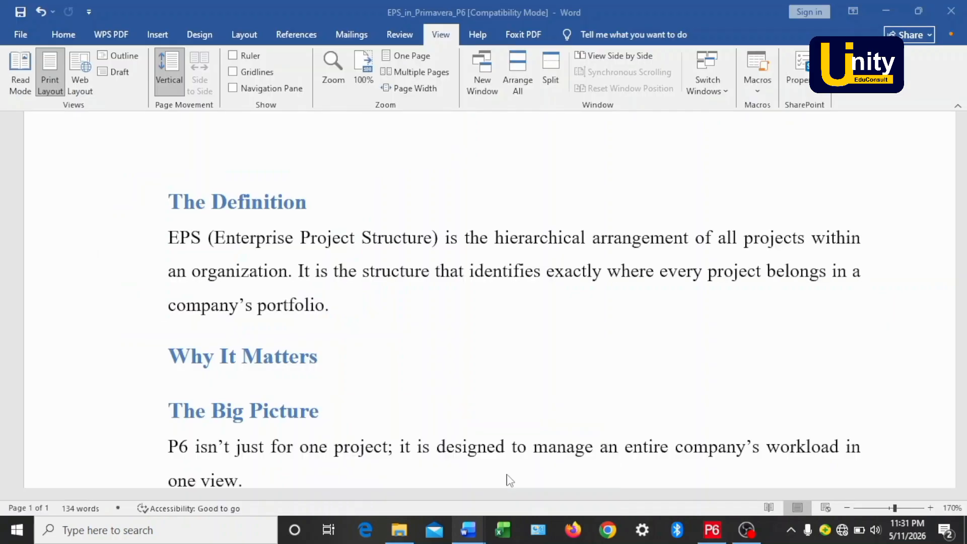
mouse_move(471, 526)
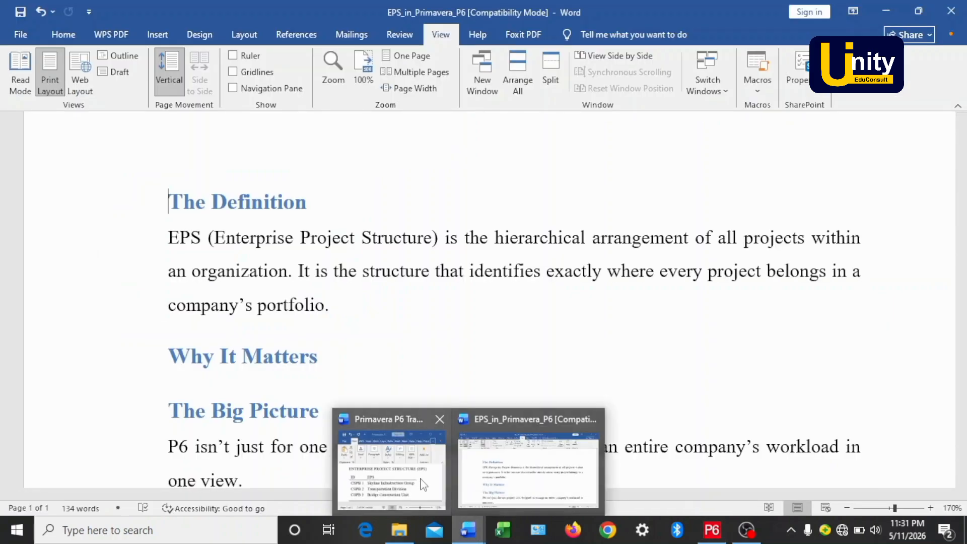
click(423, 484)
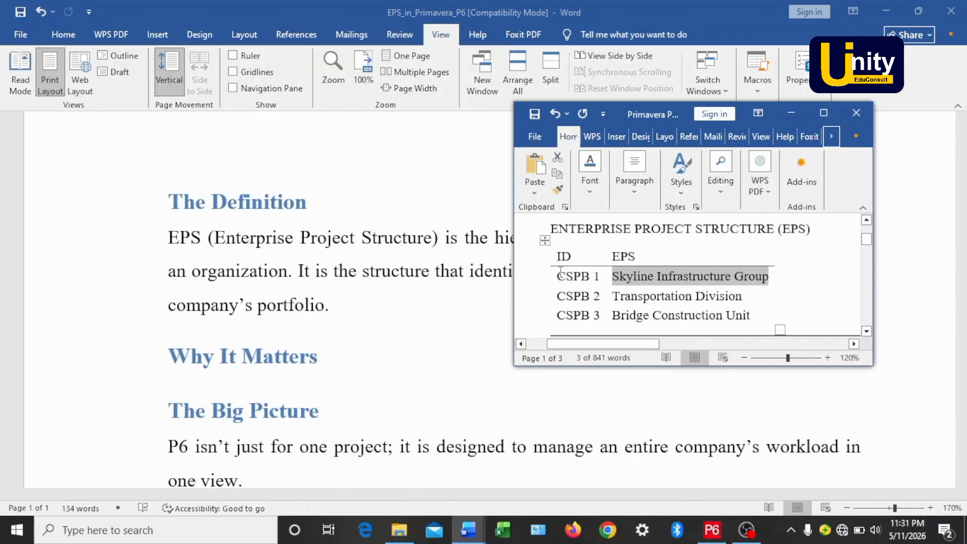
drag(557, 276, 602, 277)
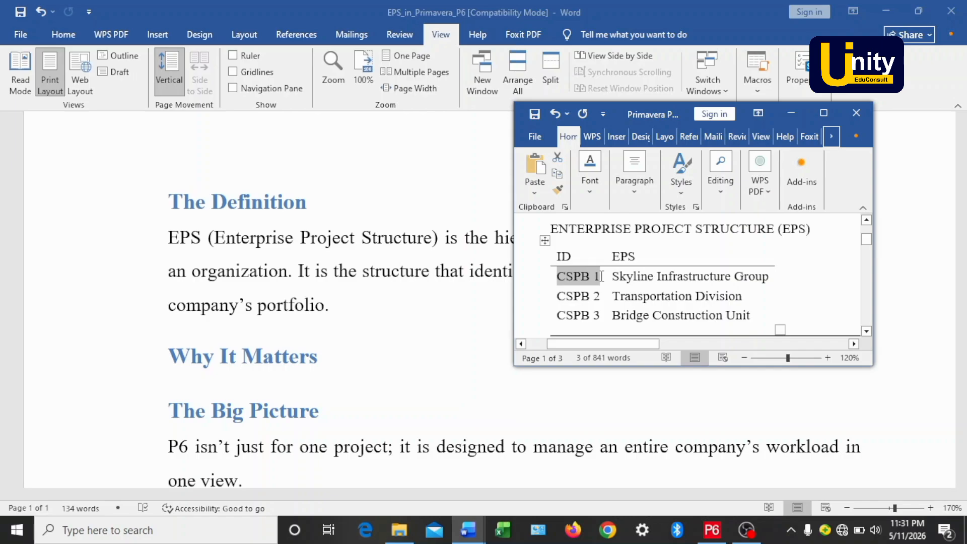
key(ctrl+c)
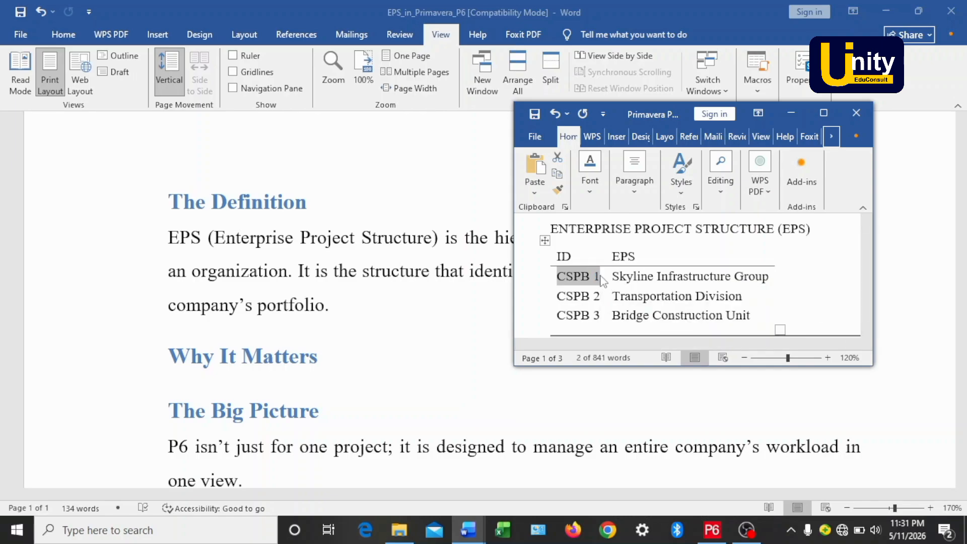
click(712, 529)
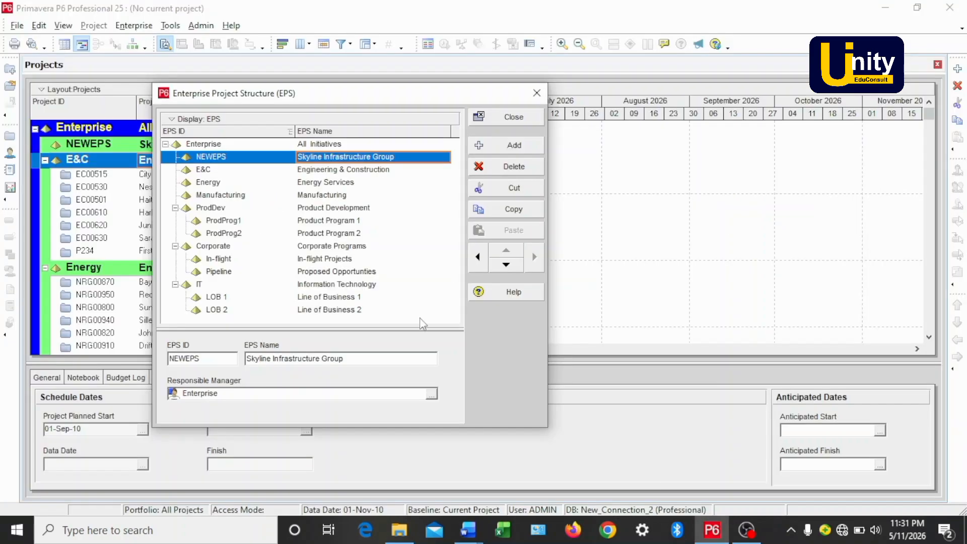
click(234, 158)
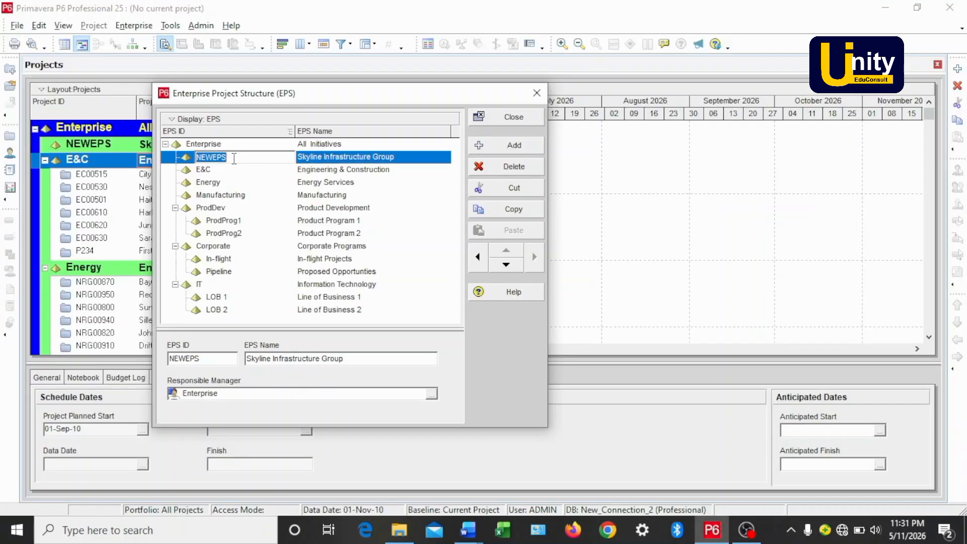
key(ctrl+v)
key(Return)
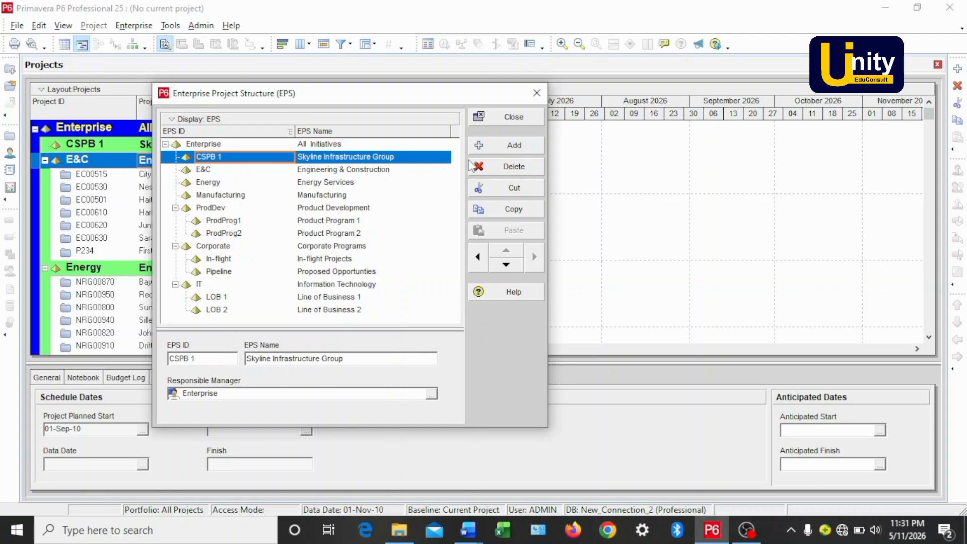
Add another EPS node, move it up below CSPB 1, and indent it as a child of CSPB 1.
click(501, 146)
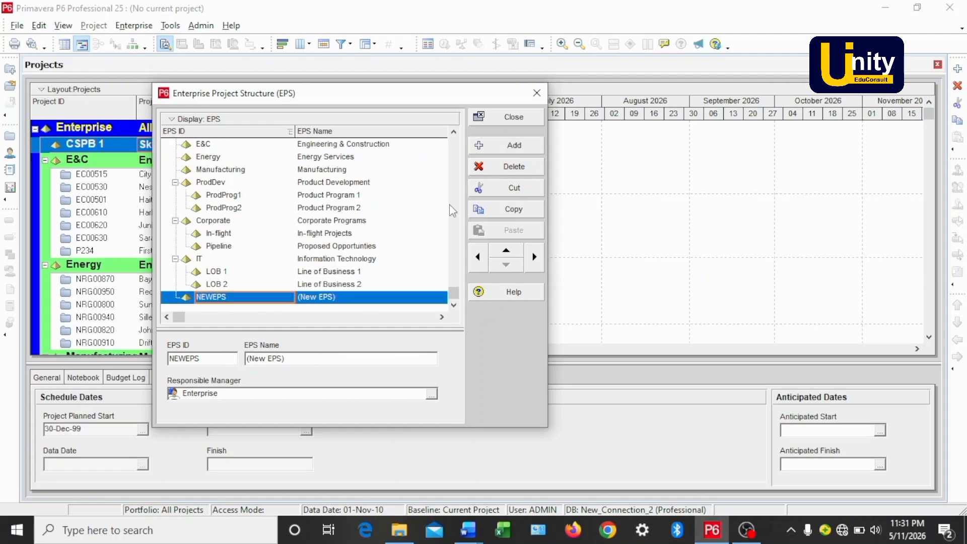
click(506, 250)
click(506, 251)
click(506, 251)
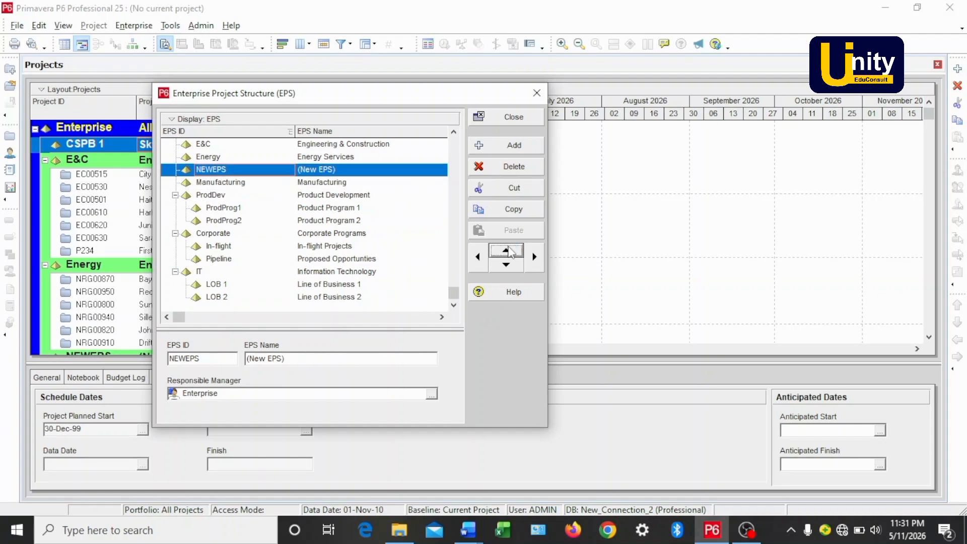
click(506, 250)
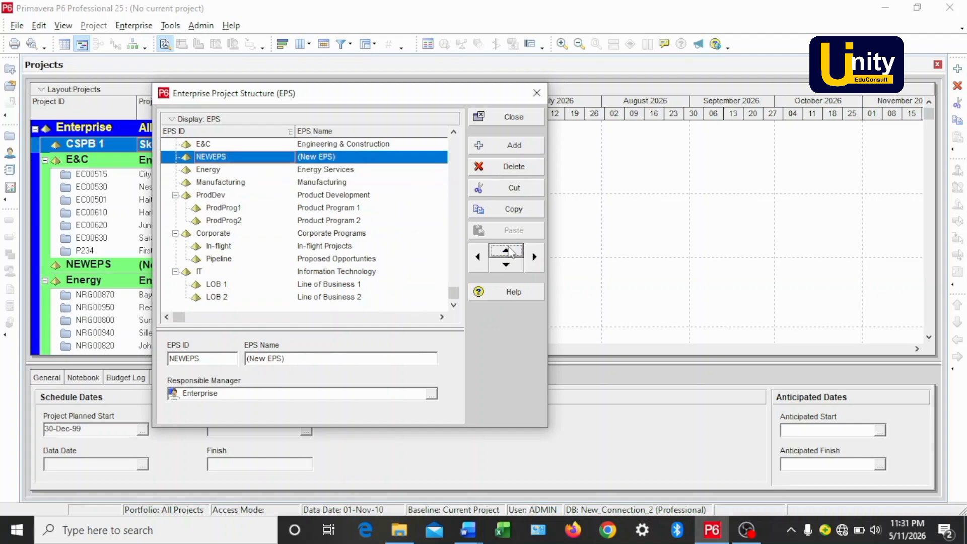
click(506, 250)
click(506, 250)
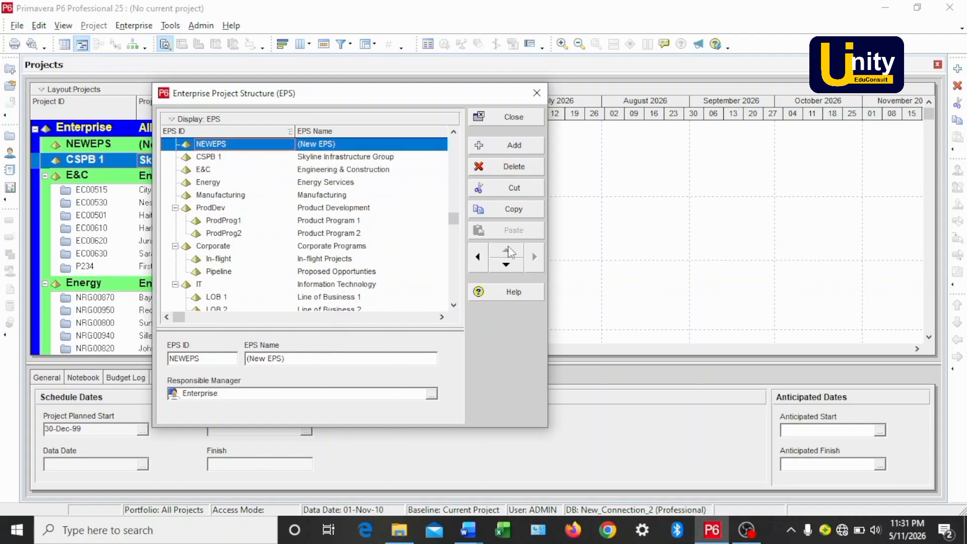
click(506, 264)
scroll(366, 218, up, 1)
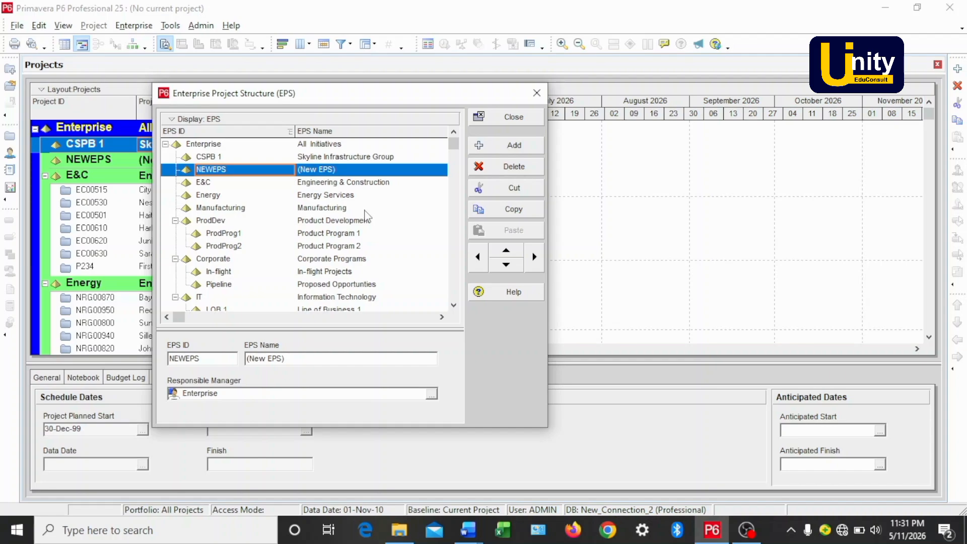
click(532, 257)
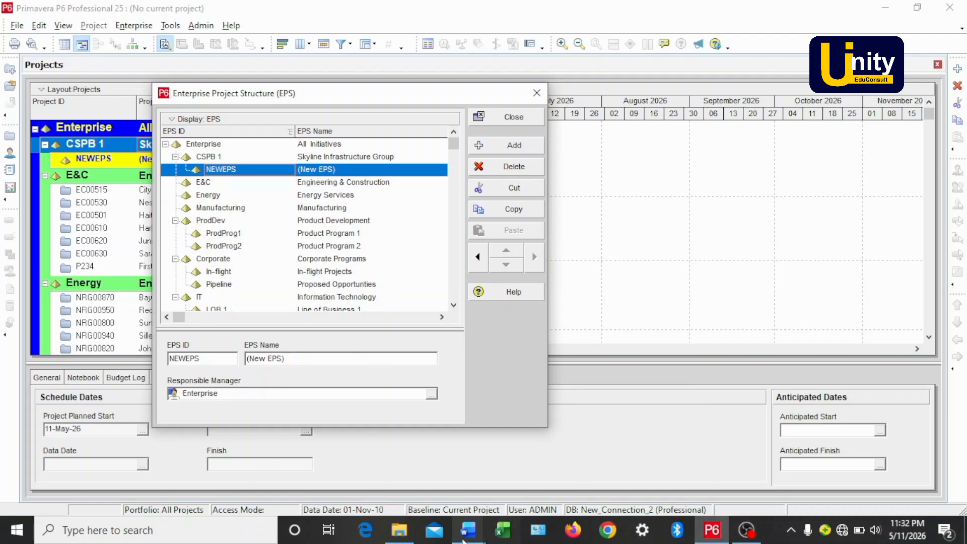
Copy 'Transportation Division' from the reference document and paste it as the new node's EPS name.
mouse_move(462, 541)
click(403, 481)
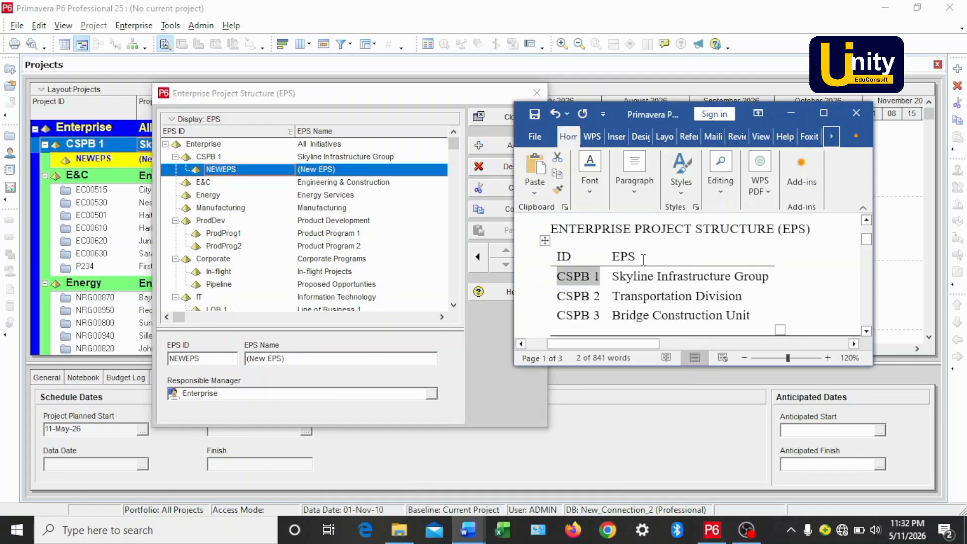
drag(612, 296, 738, 297)
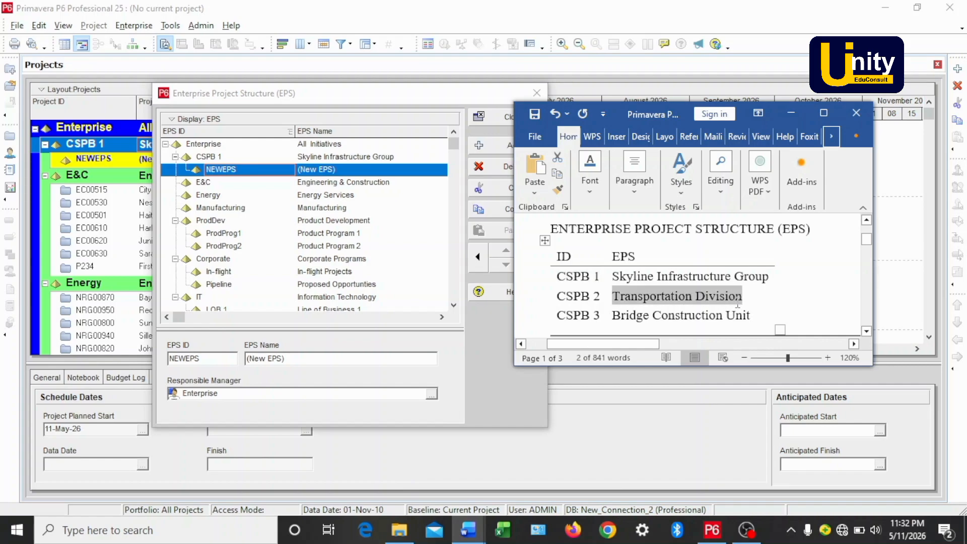
key(ctrl+c)
click(711, 529)
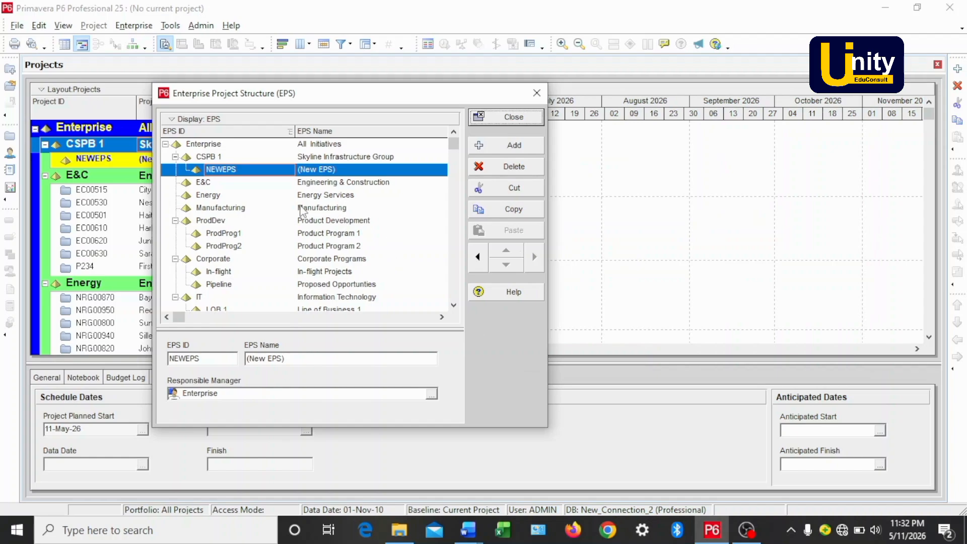
click(312, 184)
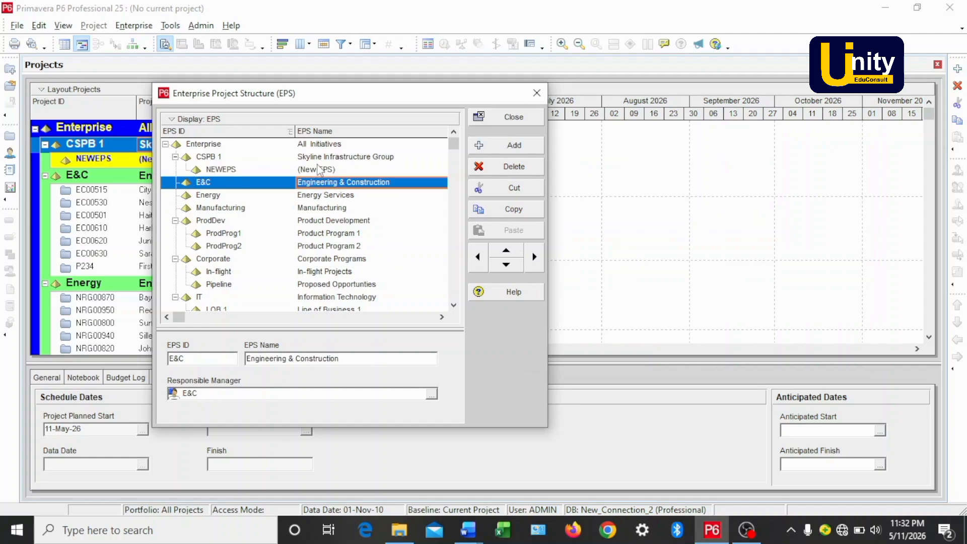
click(318, 169)
click(319, 168)
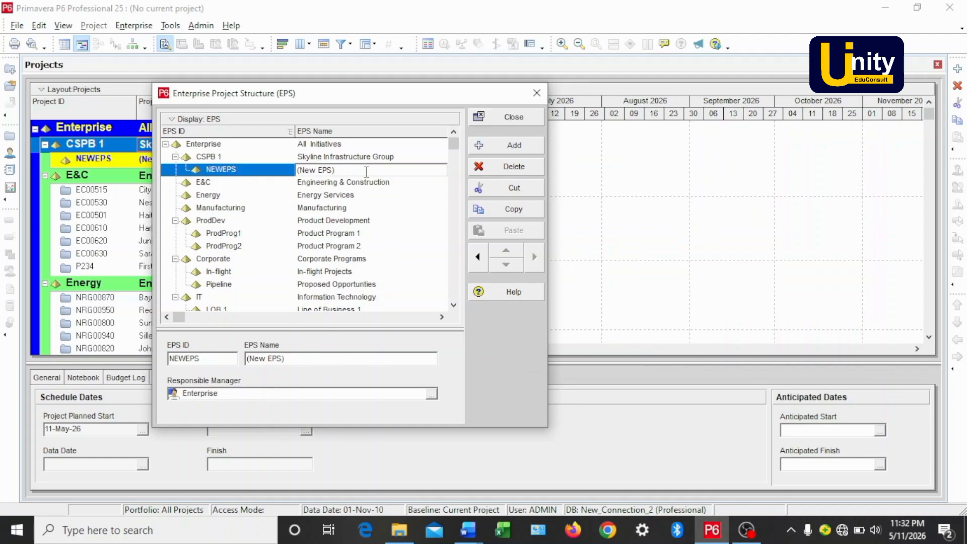
drag(367, 172, 249, 184)
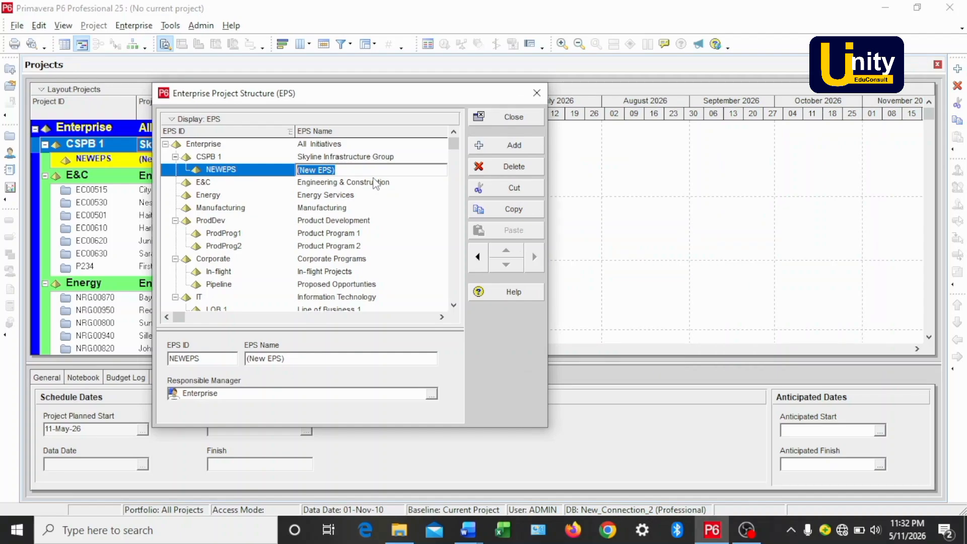
key(ctrl+v)
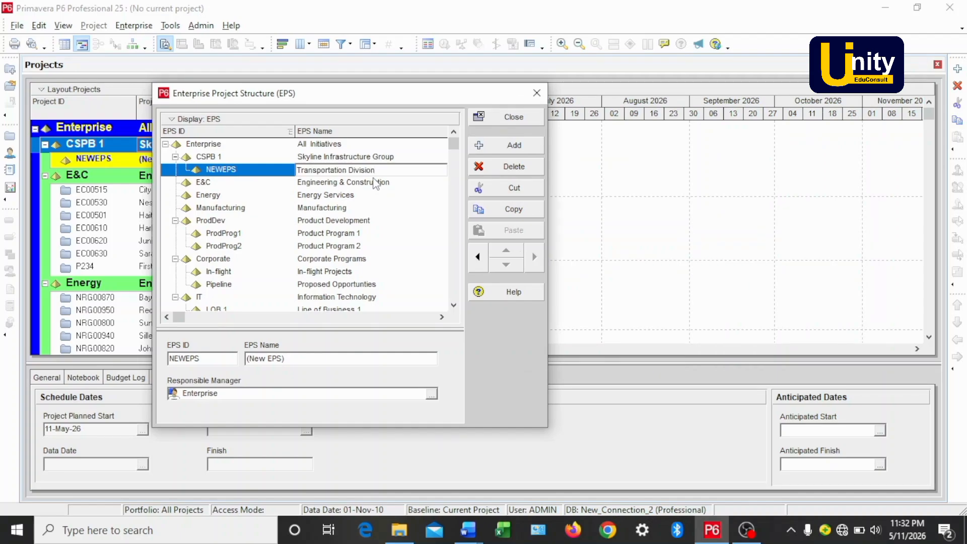
Set the new node's EPS ID to CSPB 2.
click(235, 173)
click(249, 167)
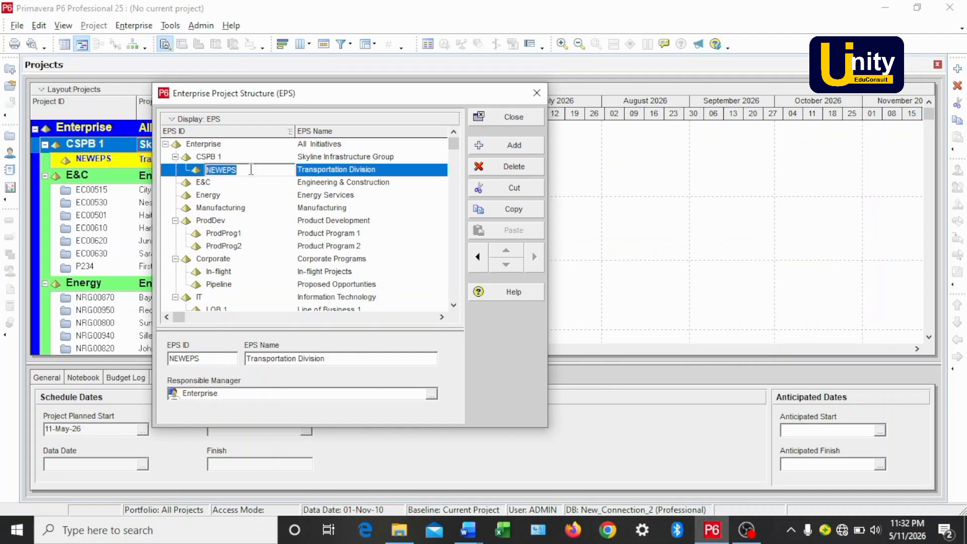
text(CS)
text(PB 2)
key(Return)
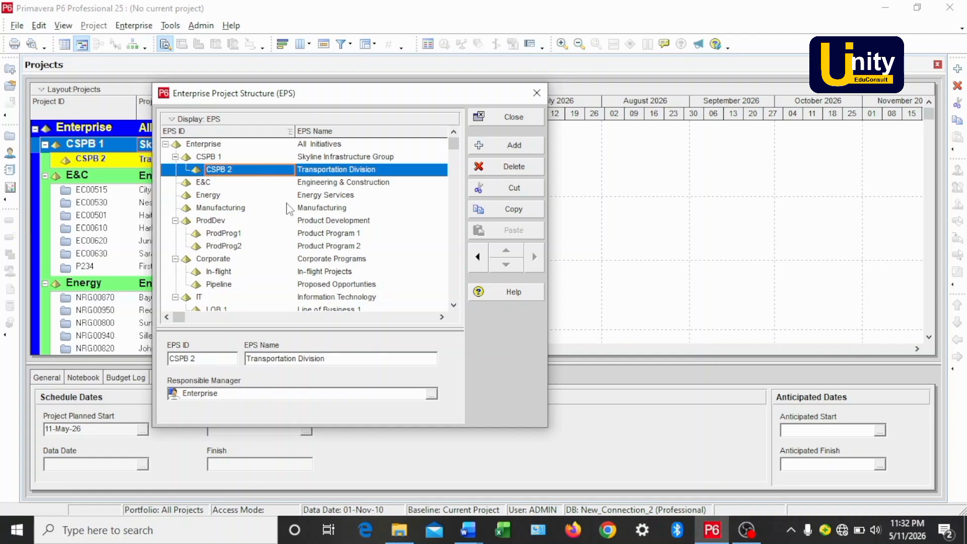
Add another EPS node under CSPB 1, directly below CSPB 2.
scroll(290, 211, down, 1)
scroll(290, 212, up, 1)
click(498, 149)
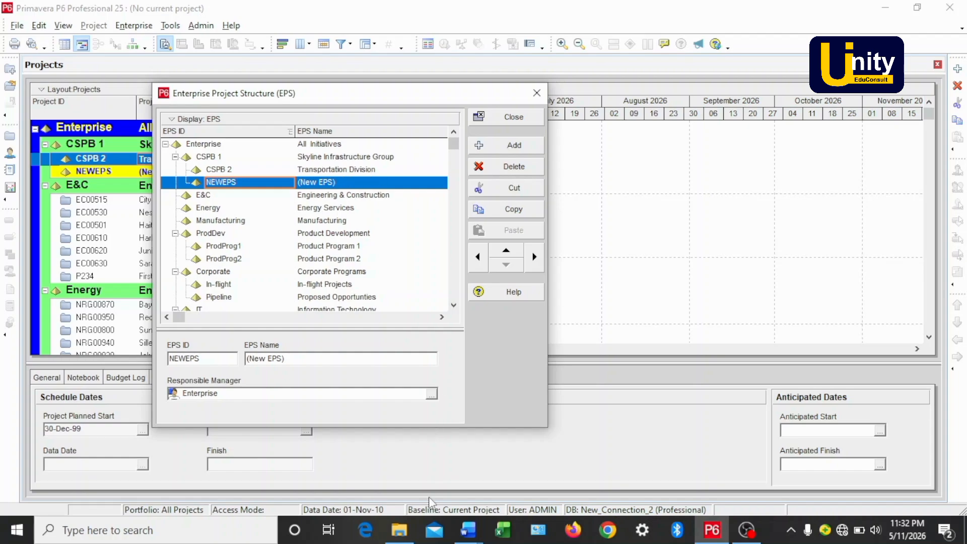
Copy 'Bridge Construction Unit' from the reference document and paste it as the new node's EPS name.
mouse_move(462, 538)
click(402, 471)
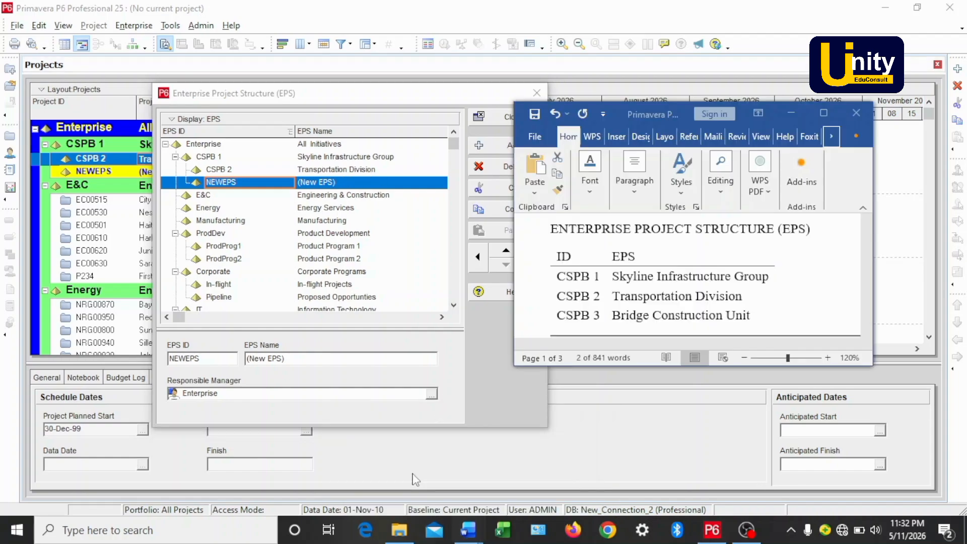
click(611, 316)
drag(644, 321, 750, 317)
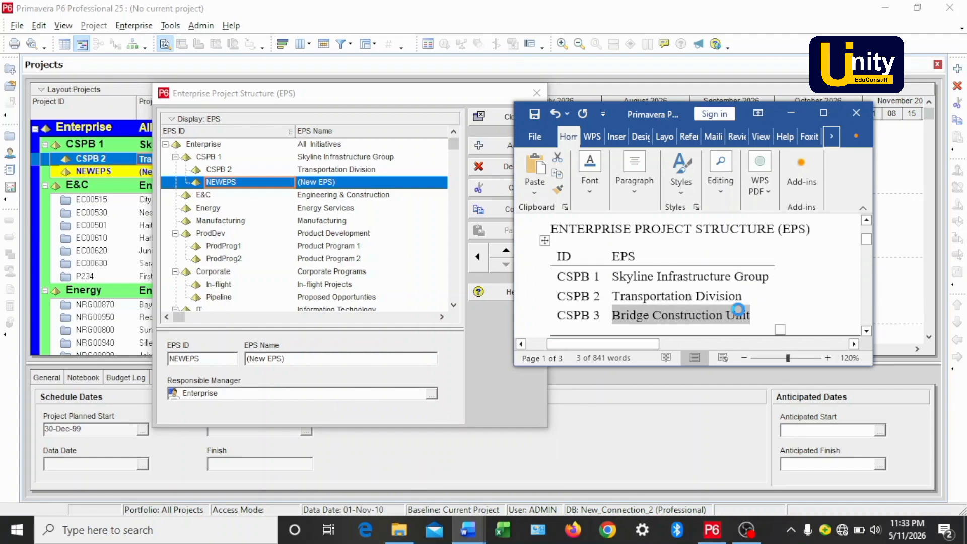
mouse_move(712, 535)
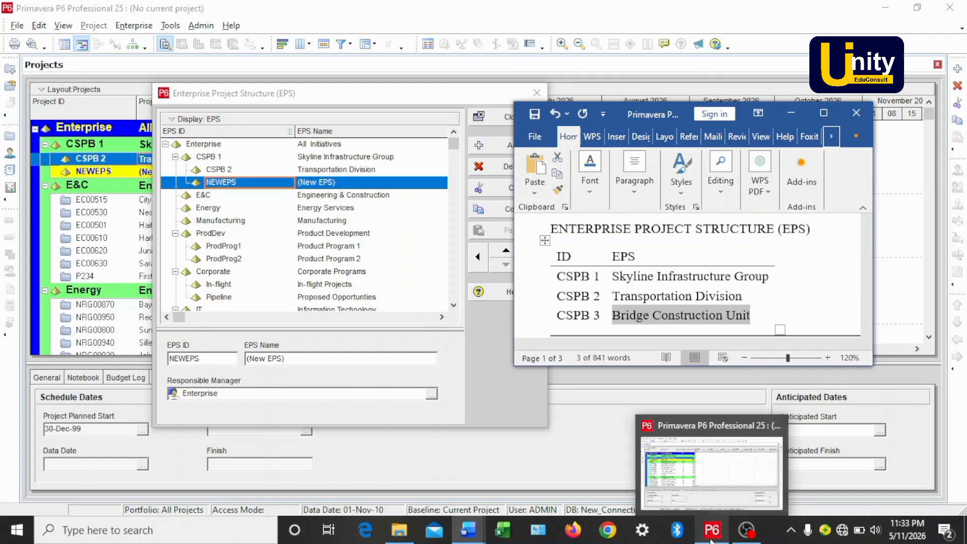
click(717, 478)
click(347, 177)
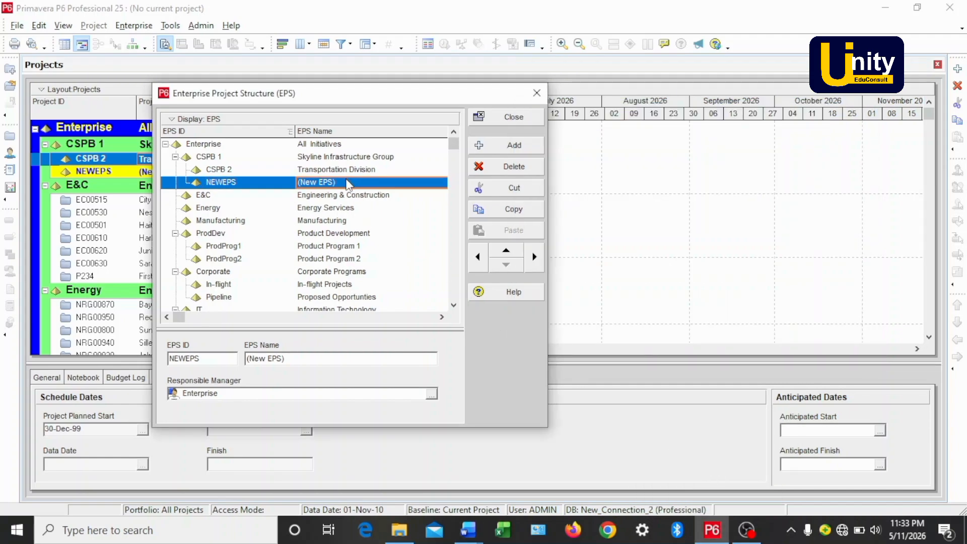
click(347, 180)
drag(347, 180, 297, 191)
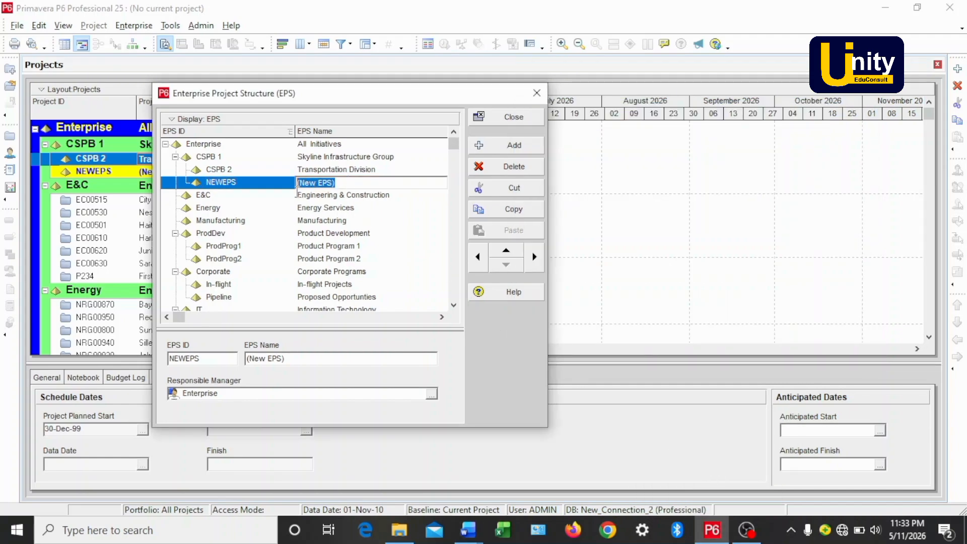
key(ctrl+v)
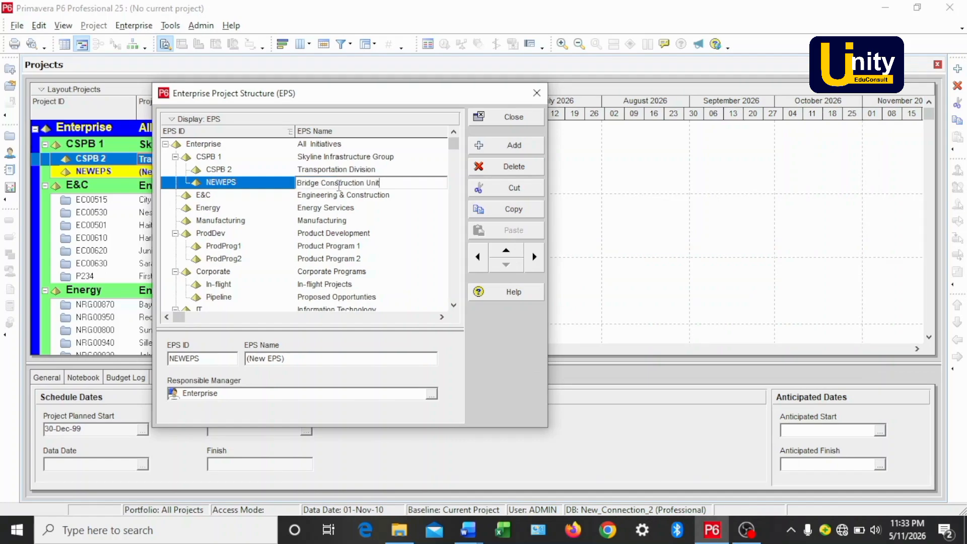
key(Return)
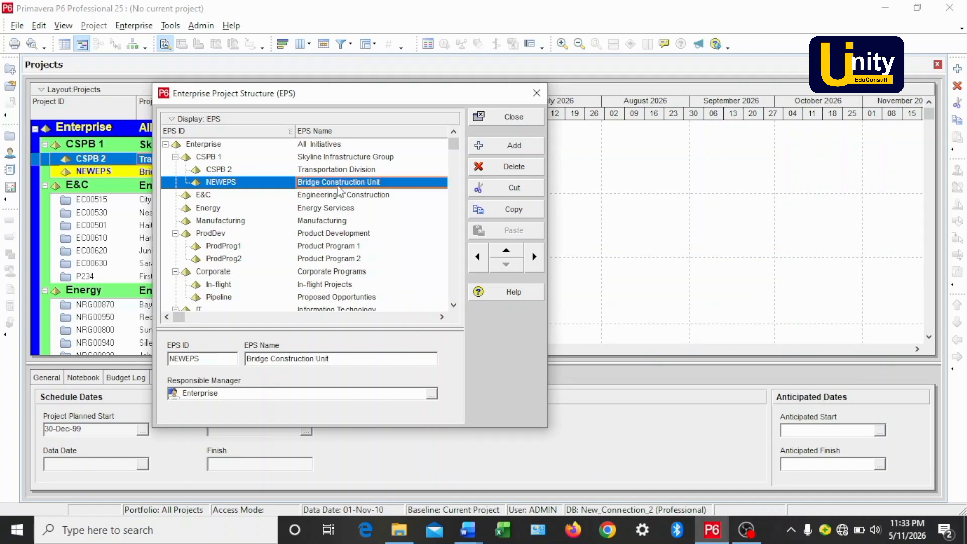
Set the new node's EPS ID to CSPB 3 and close the Enterprise Project Structure dialog.
click(240, 183)
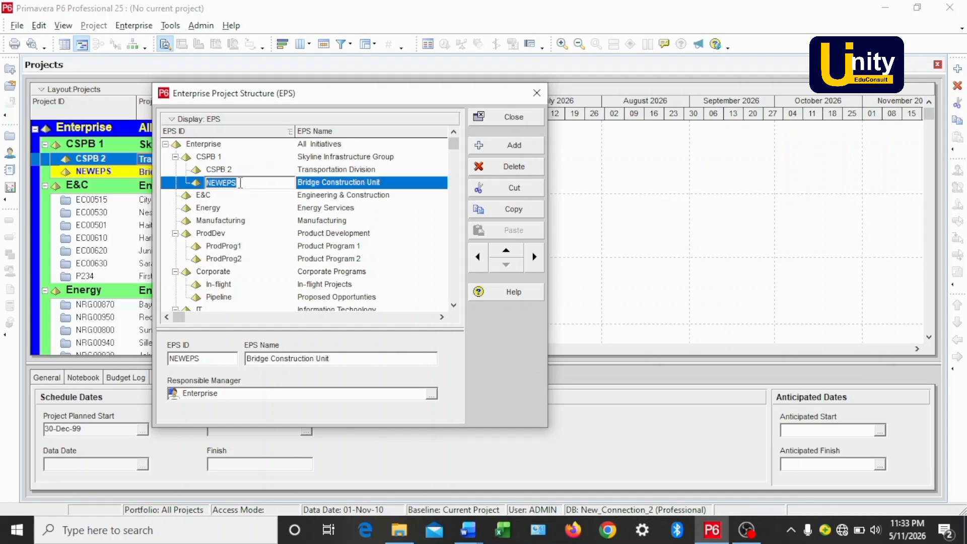
text(CSPB 3)
key(Return)
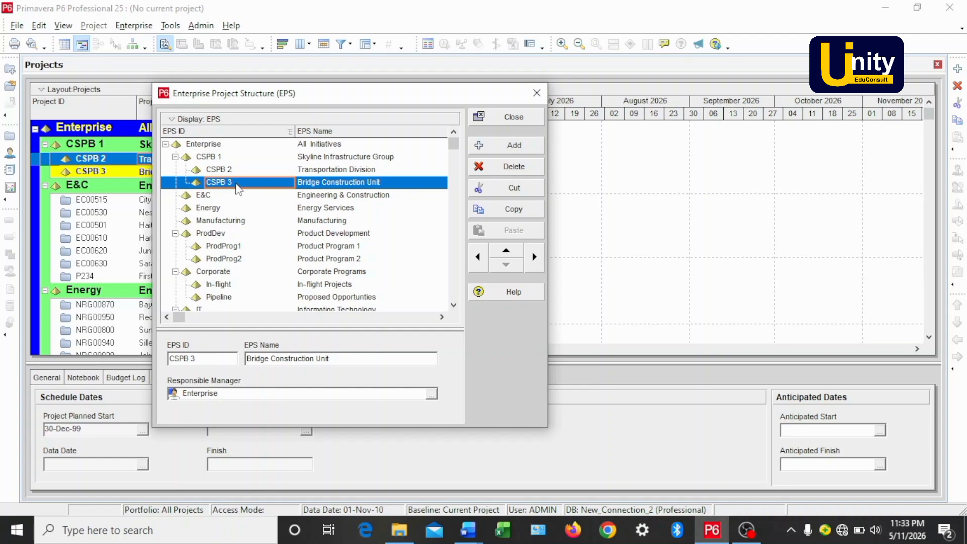
click(330, 158)
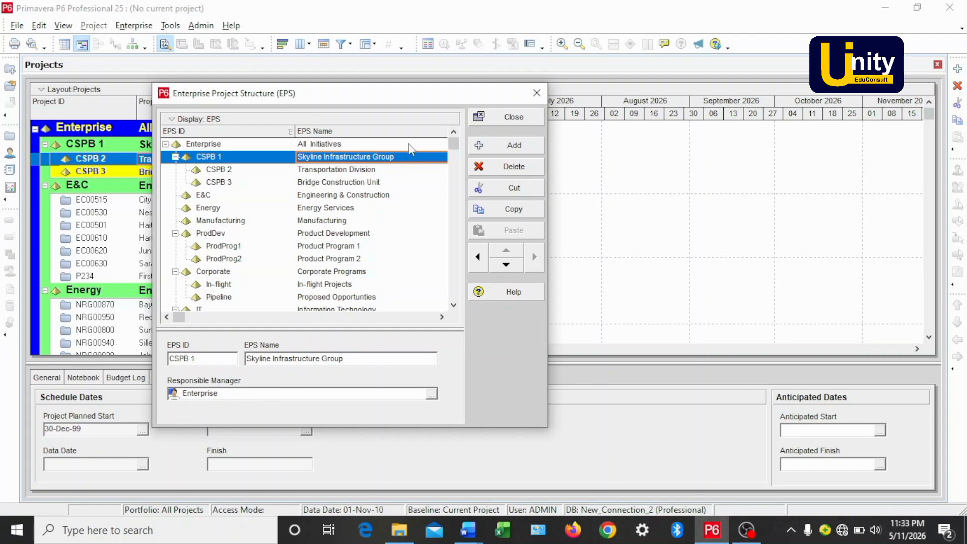
click(513, 117)
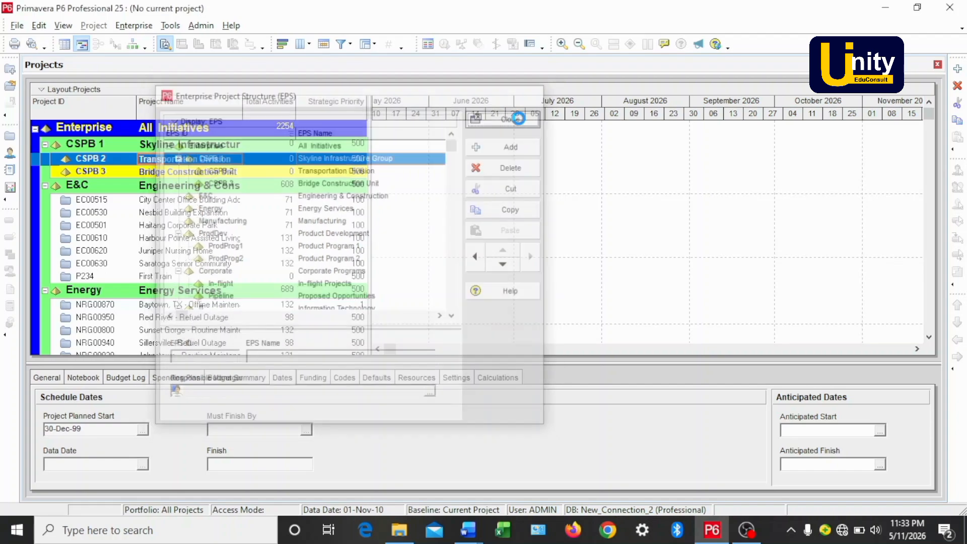